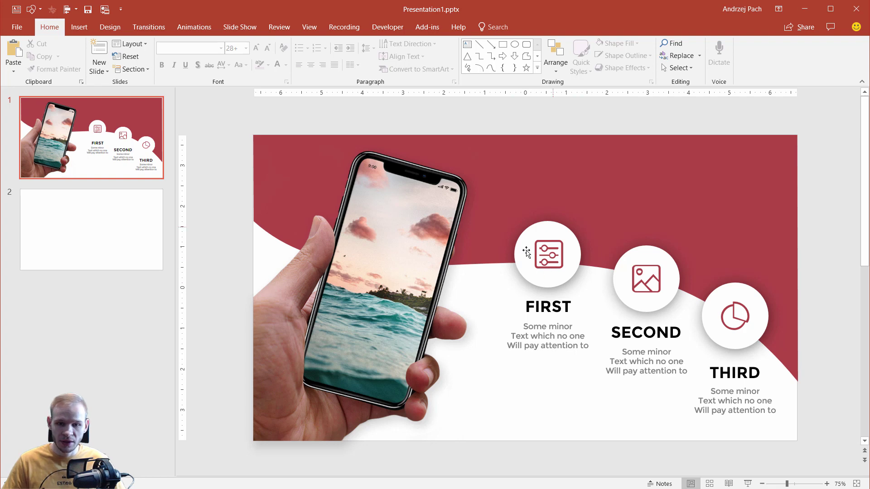
# Copy the red wave background from slide 1 and paste it onto blank slide 2.
pyautogui.click(597, 167)
pyautogui.hotkey('ctrl', 'c')
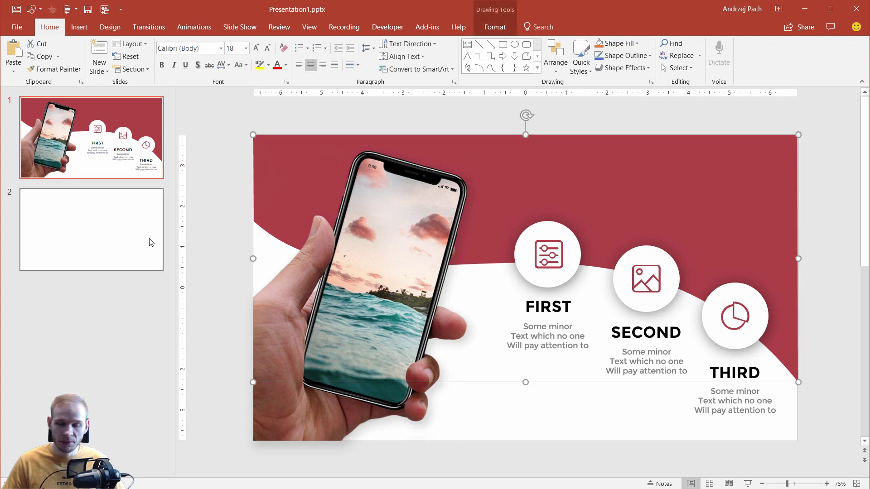
pyautogui.click(159, 252)
pyautogui.hotkey('ctrl', 'v')
pyautogui.click(218, 307)
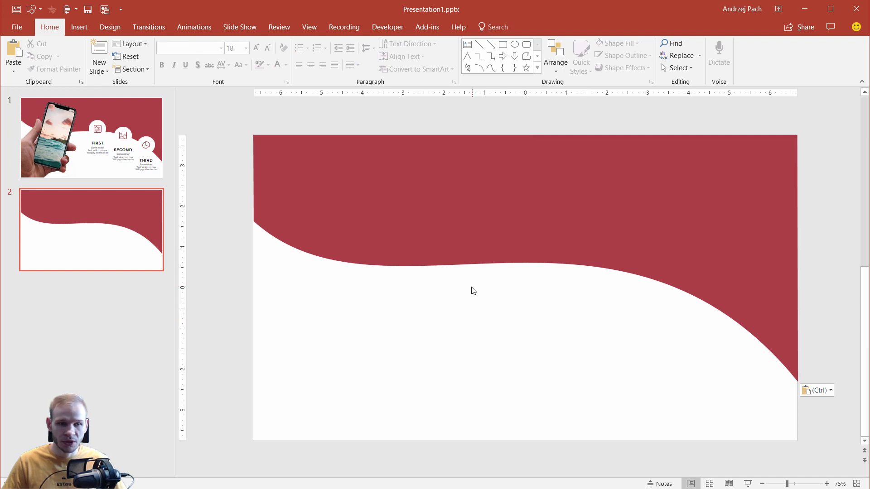
# Draw an oval circle on the wave near the slide centre.
pyautogui.click(79, 27)
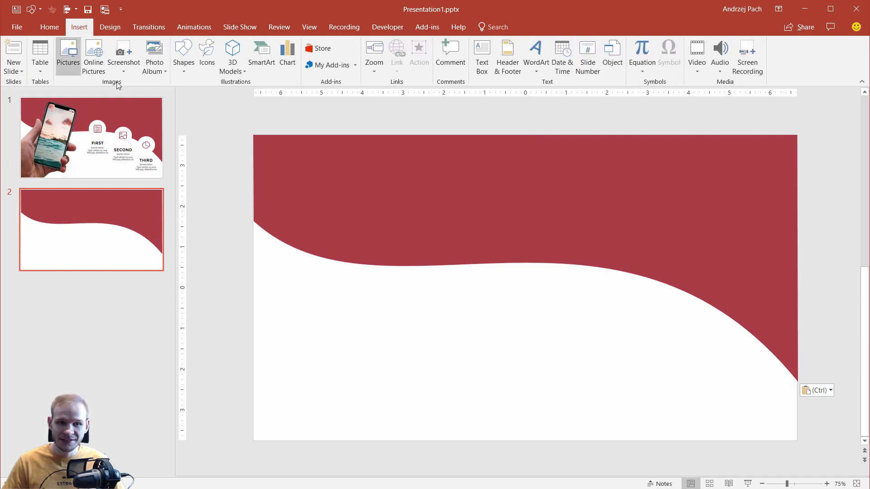
pyautogui.click(185, 69)
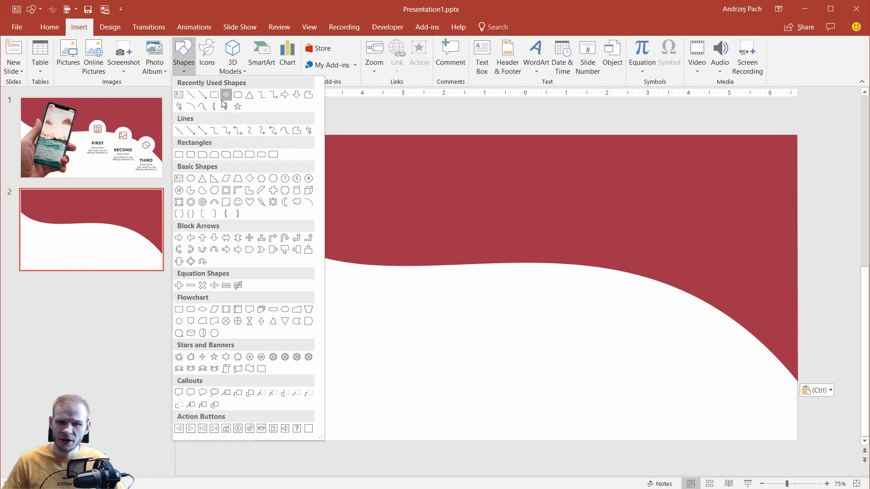
pyautogui.click(221, 100)
pyautogui.moveTo(436, 237); pyautogui.dragTo(512, 283)
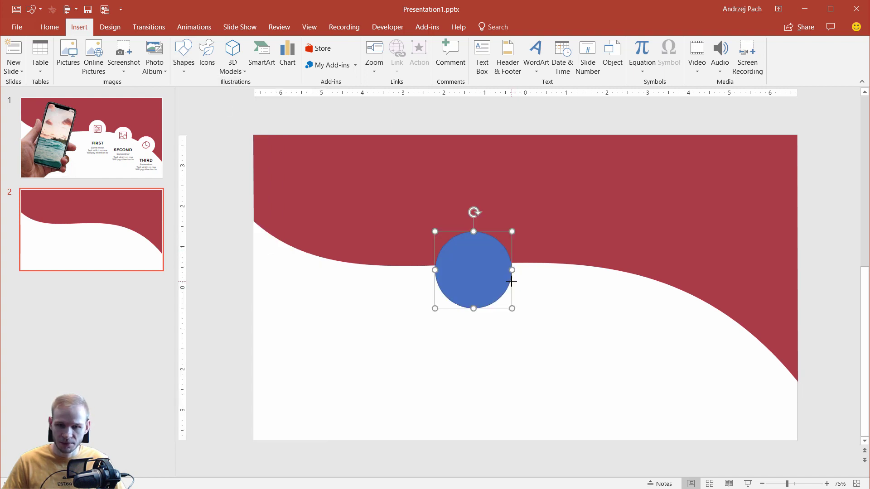
# Give the circle no outline and a white fill, then move it right along the wave's edge.
pyautogui.click(439, 57)
pyautogui.click(418, 173)
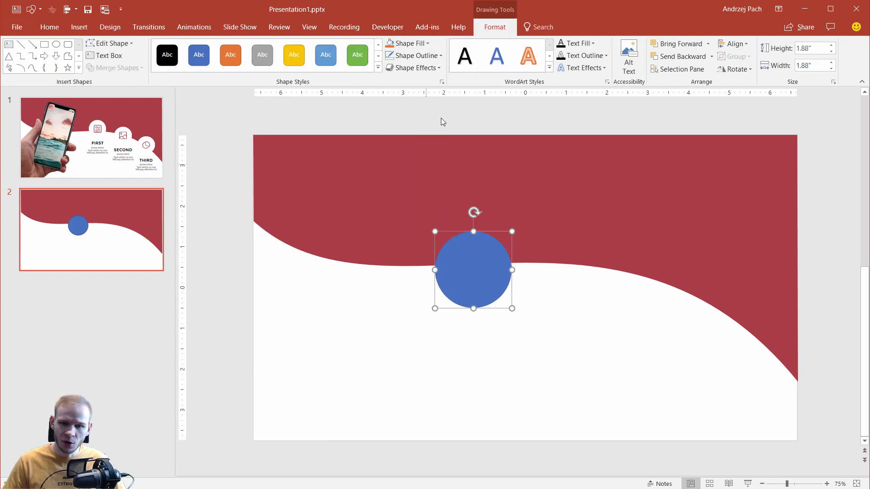
pyautogui.click(407, 43)
pyautogui.click(389, 68)
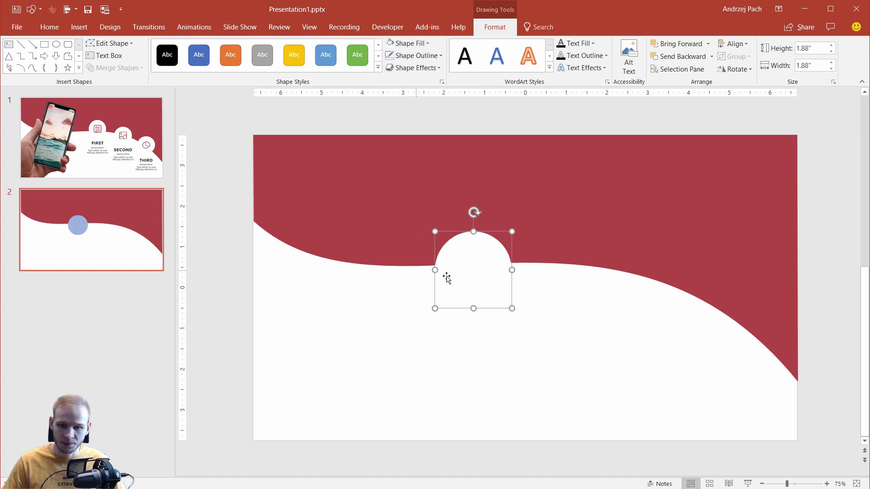
pyautogui.moveTo(444, 278); pyautogui.dragTo(551, 275)
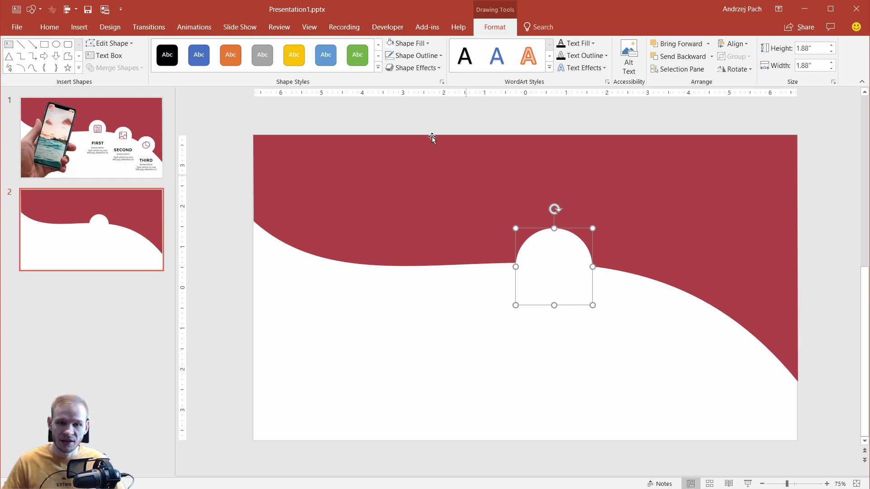
# Apply the Outer 'Offset: Bottom Right' shadow to the white circle and view the result.
pyautogui.click(424, 69)
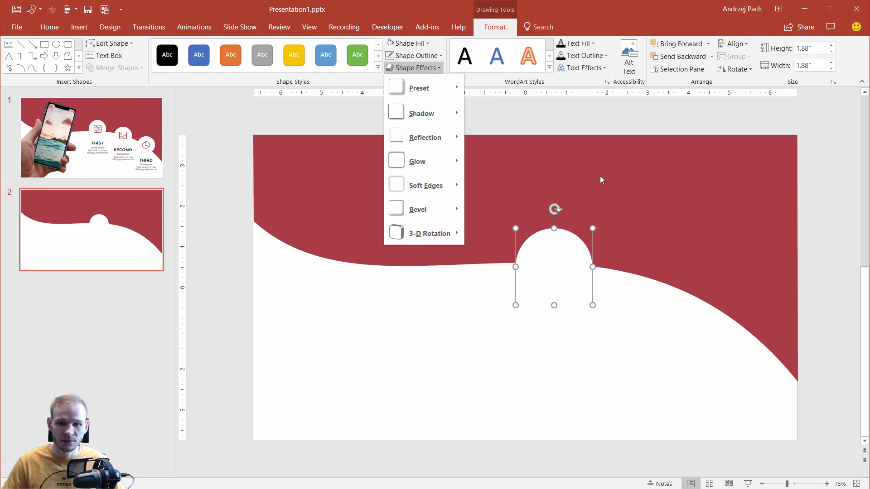
pyautogui.moveTo(414, 116)
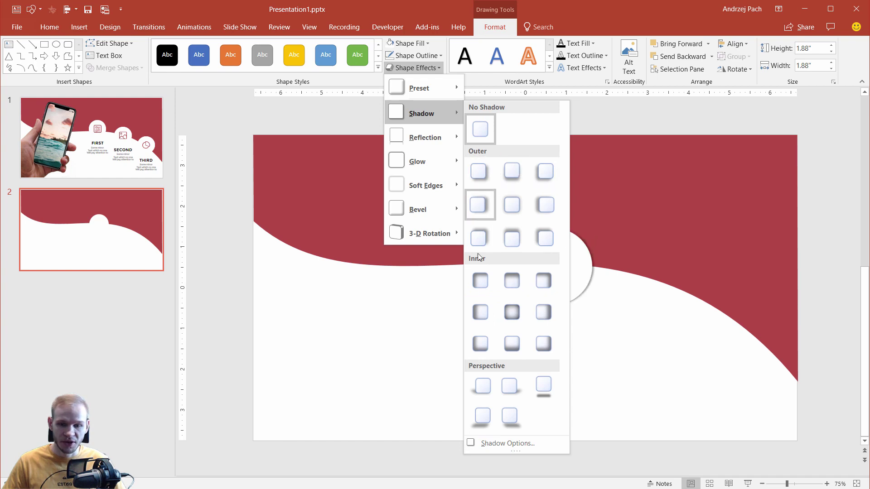
pyautogui.click(483, 172)
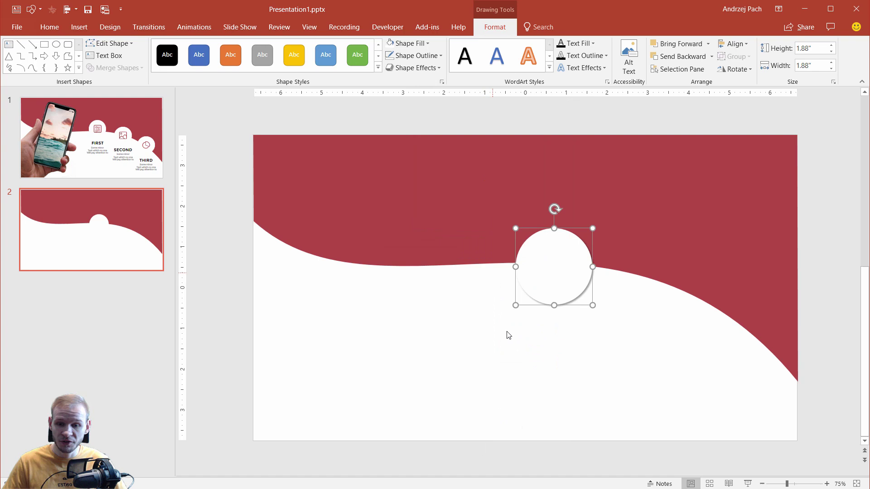
pyautogui.click(527, 365)
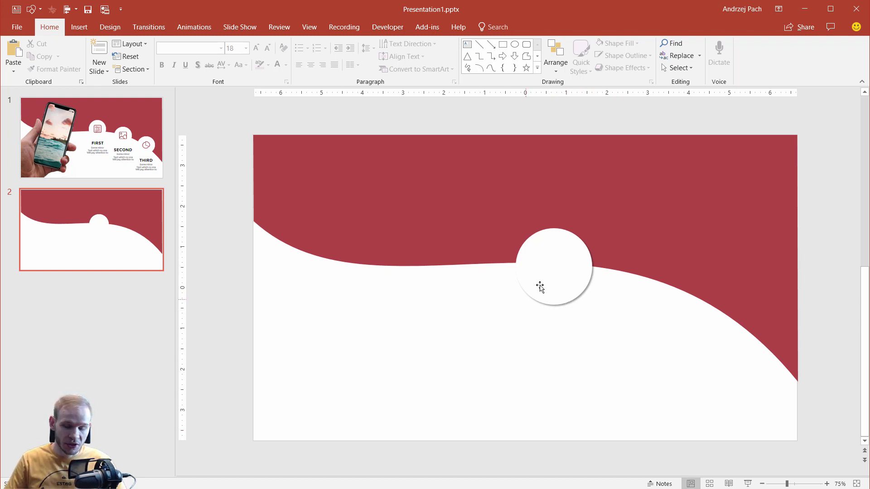
# Open the circle's Format Shape Effects pane with the Shadow section (60% transparency, 4 pt blur) expanded.
pyautogui.click(566, 277)
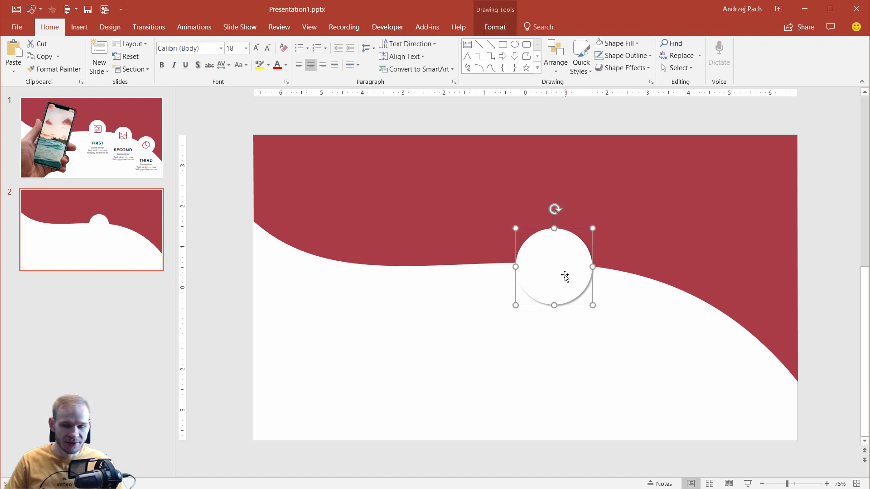
pyautogui.rightClick(566, 275)
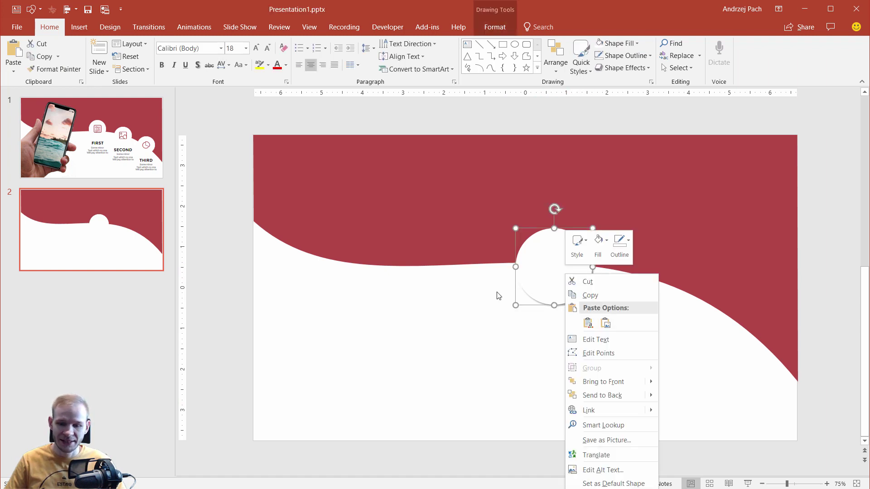
pyautogui.click(603, 488)
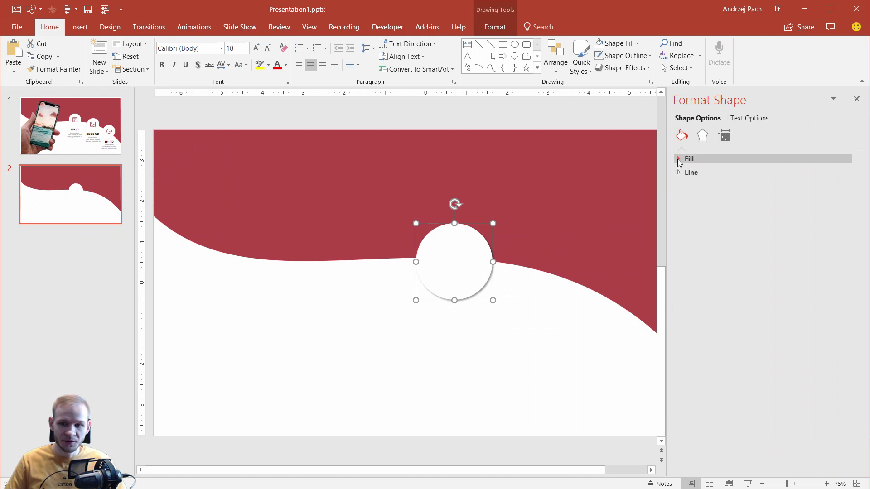
pyautogui.click(704, 135)
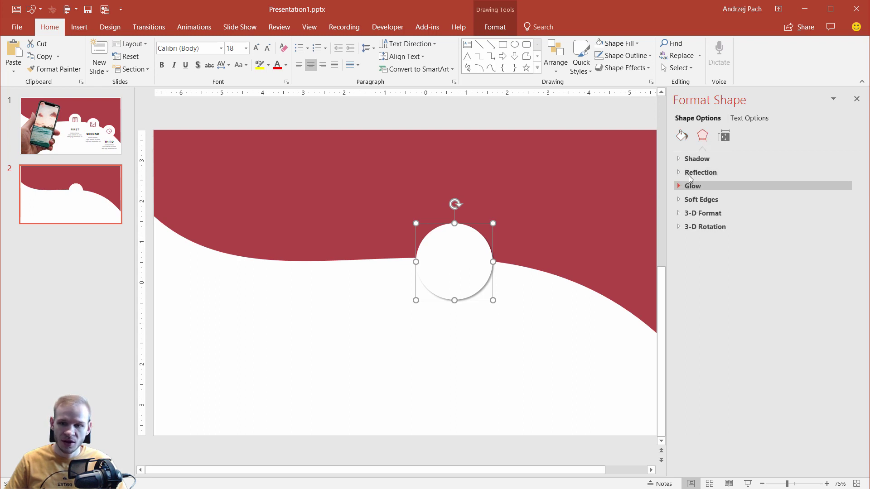
pyautogui.click(679, 163)
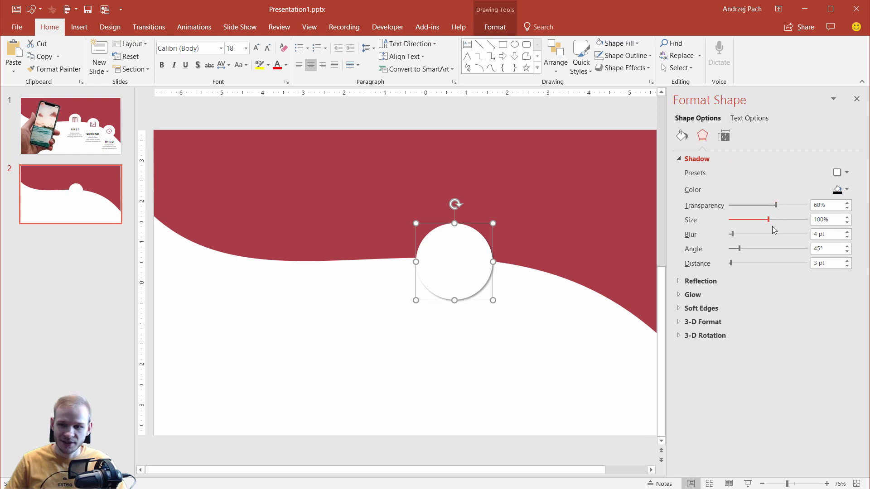
pyautogui.click(842, 173)
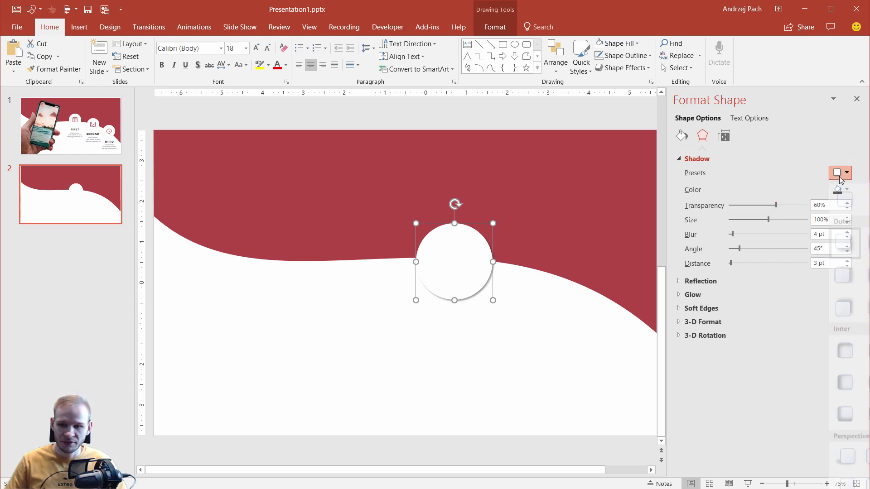
pyautogui.click(793, 157)
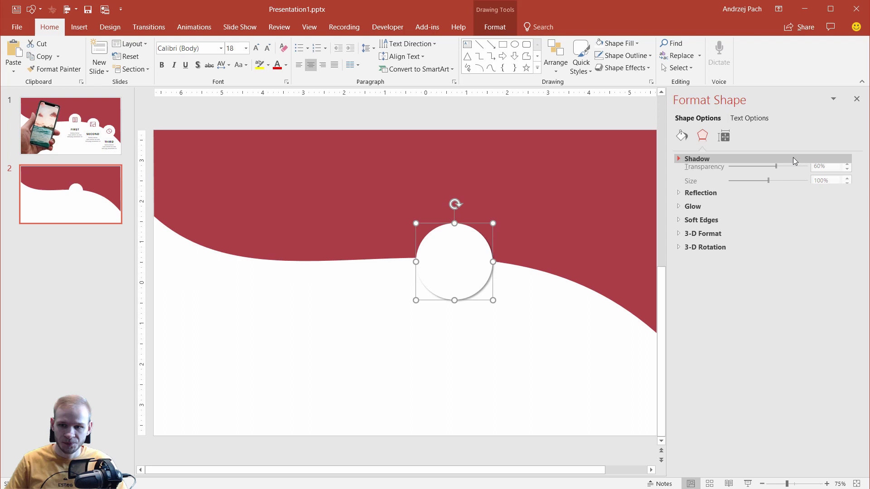
pyautogui.click(793, 156)
pyautogui.click(792, 156)
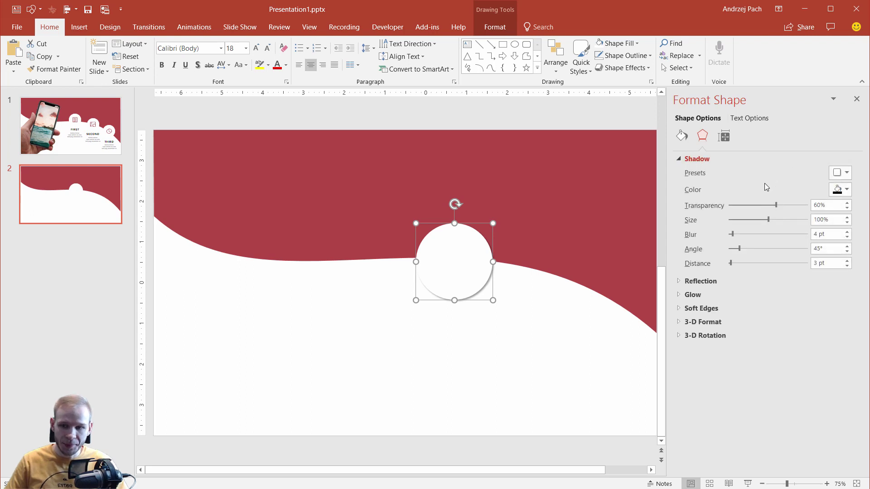
# Set the circle's shadow to 11% transparency, 102% size and about 26 pt blur.
pyautogui.moveTo(777, 207); pyautogui.dragTo(737, 205)
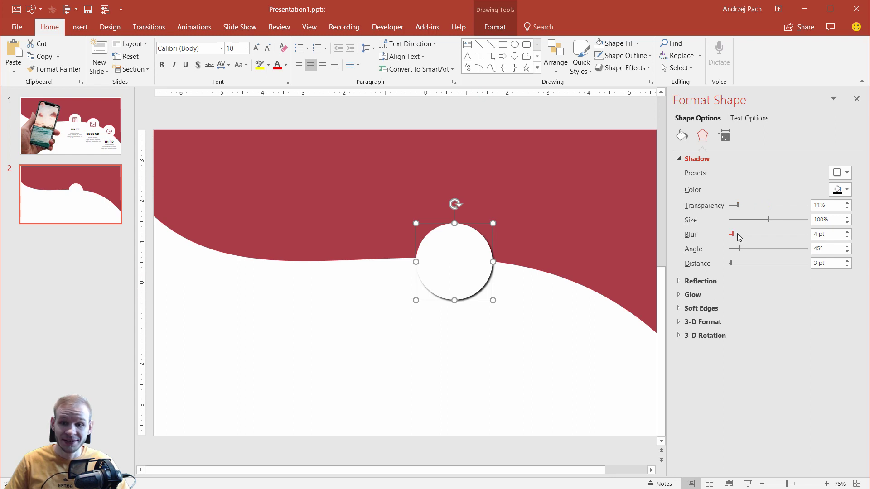
pyautogui.moveTo(771, 222); pyautogui.dragTo(771, 222)
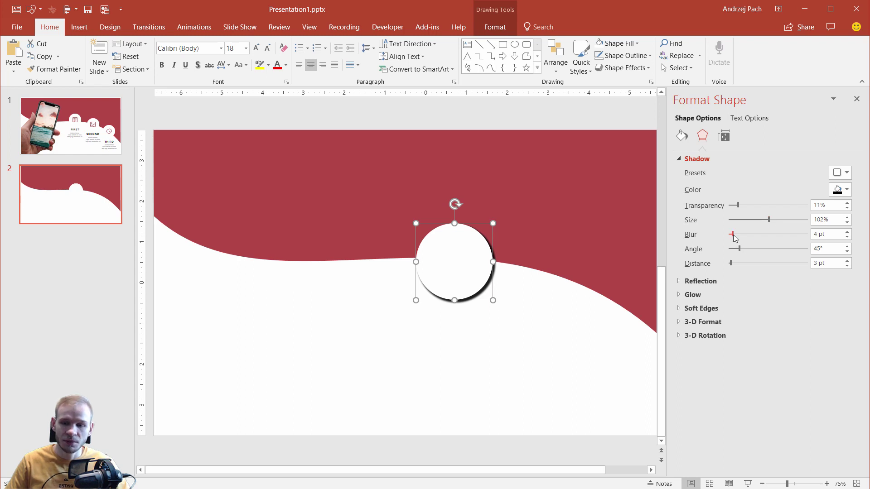
pyautogui.moveTo(734, 235); pyautogui.dragTo(855, 232)
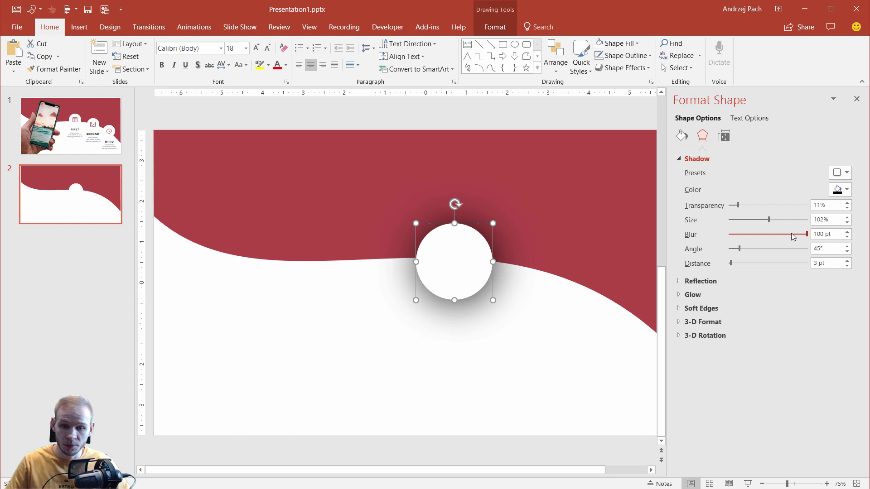
pyautogui.moveTo(793, 236); pyautogui.dragTo(769, 234)
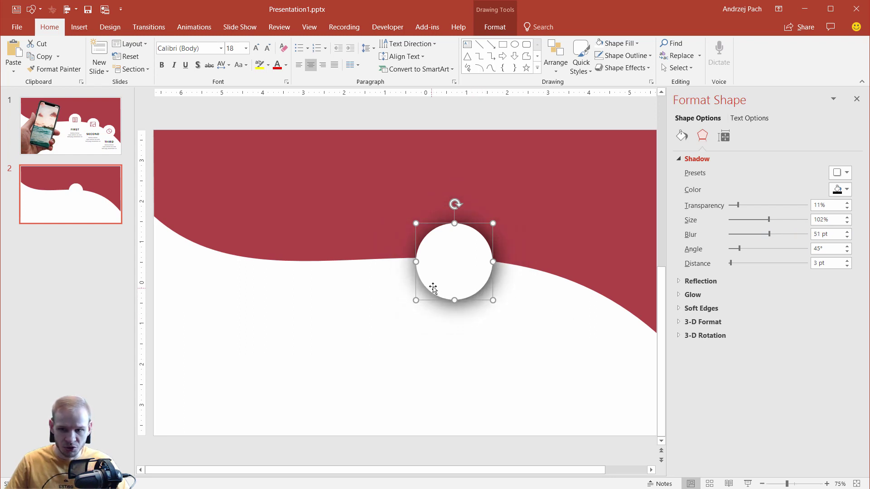
pyautogui.moveTo(771, 238); pyautogui.dragTo(759, 238)
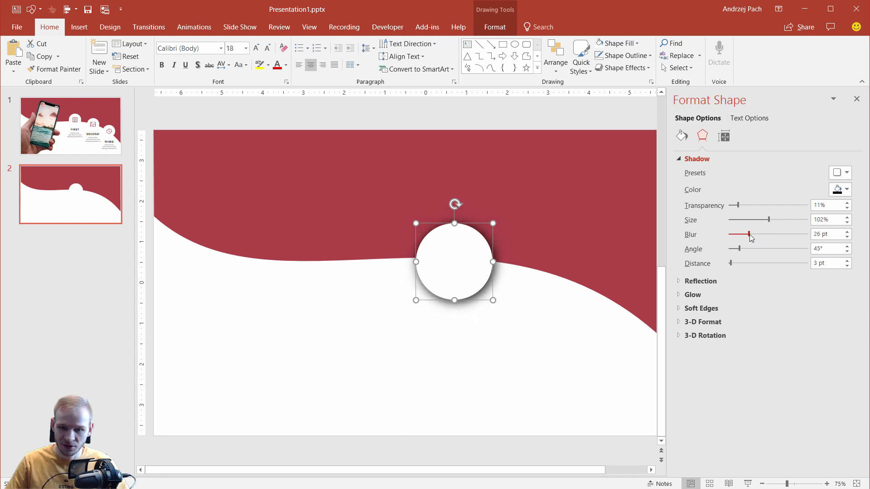
# Set the shadow angle to 93° and distance to 58 pt, pushing it far below the circle.
pyautogui.moveTo(739, 252); pyautogui.dragTo(751, 251)
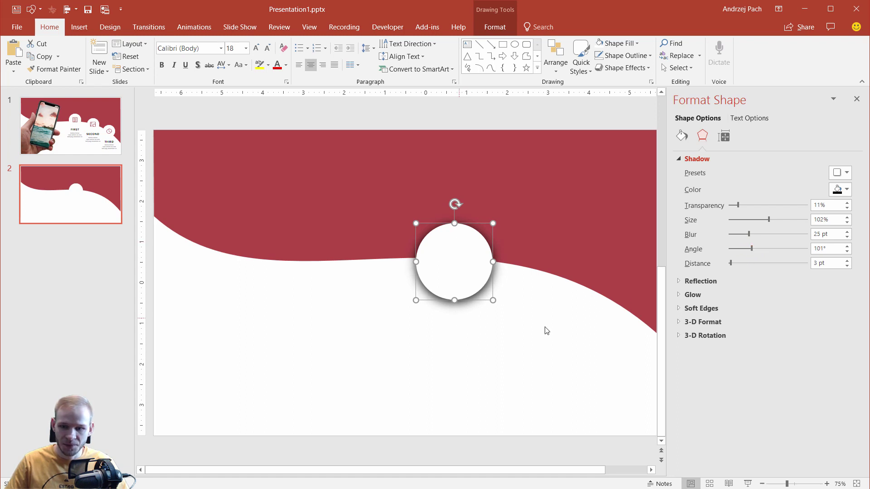
pyautogui.moveTo(730, 266); pyautogui.dragTo(725, 267)
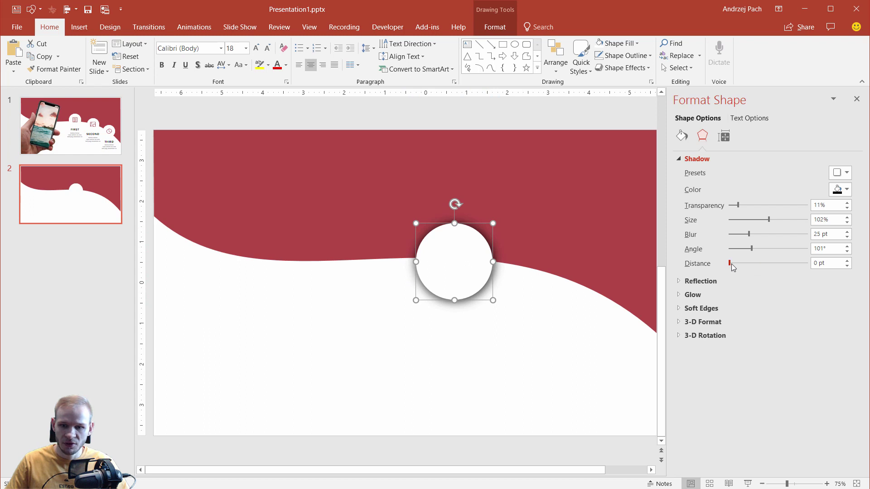
pyautogui.moveTo(732, 267)
pyautogui.mouseDown()
pyautogui.moveTo(757, 269)
pyautogui.moveTo(750, 250)
pyautogui.moveTo(729, 264)
pyautogui.mouseUp()
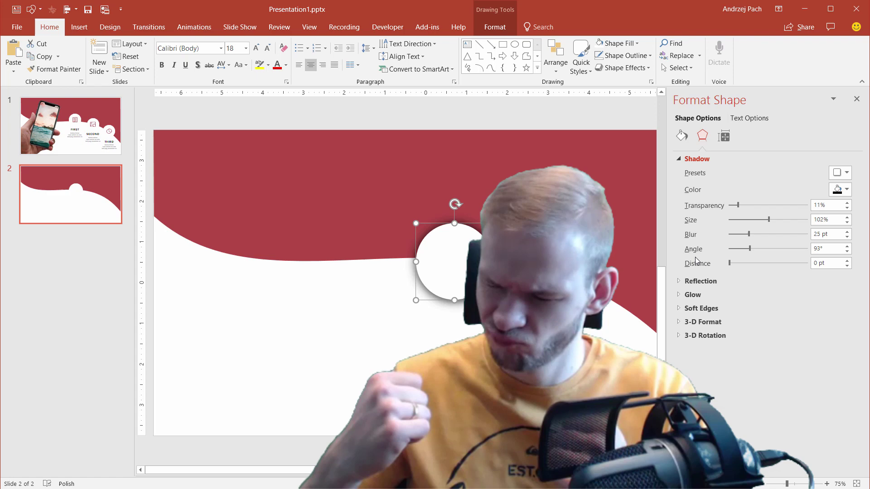
# Retune the circle's shadow to 26 pt blur, 101% size and 80% transparency, then preview it.
pyautogui.click(840, 173)
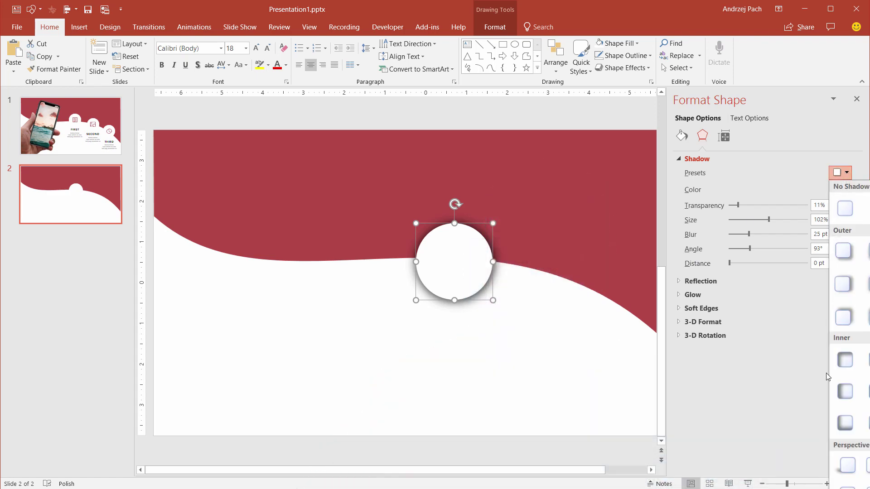
pyautogui.click(774, 327)
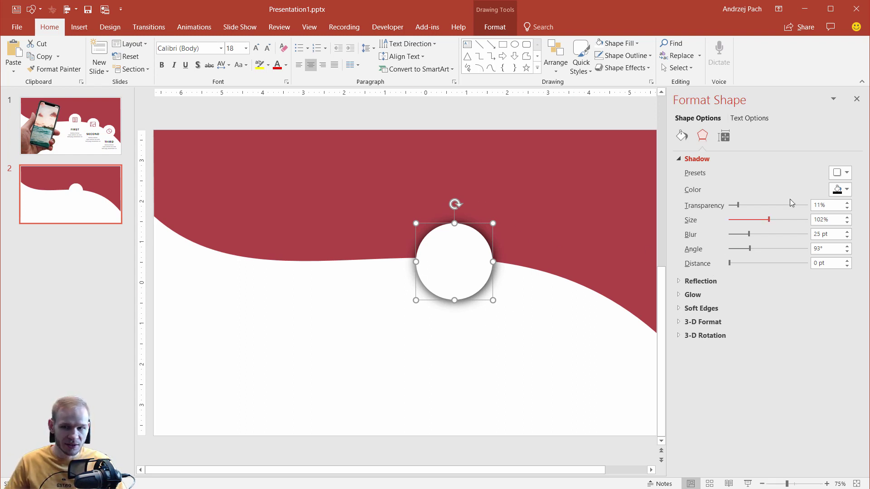
pyautogui.click(841, 173)
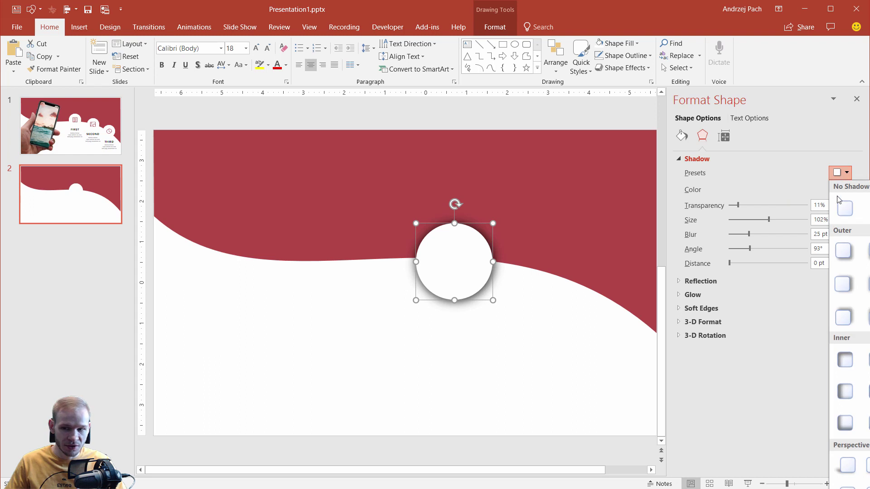
pyautogui.click(784, 319)
pyautogui.moveTo(748, 234)
pyautogui.mouseDown()
pyautogui.moveTo(761, 233)
pyautogui.moveTo(750, 234)
pyautogui.mouseUp()
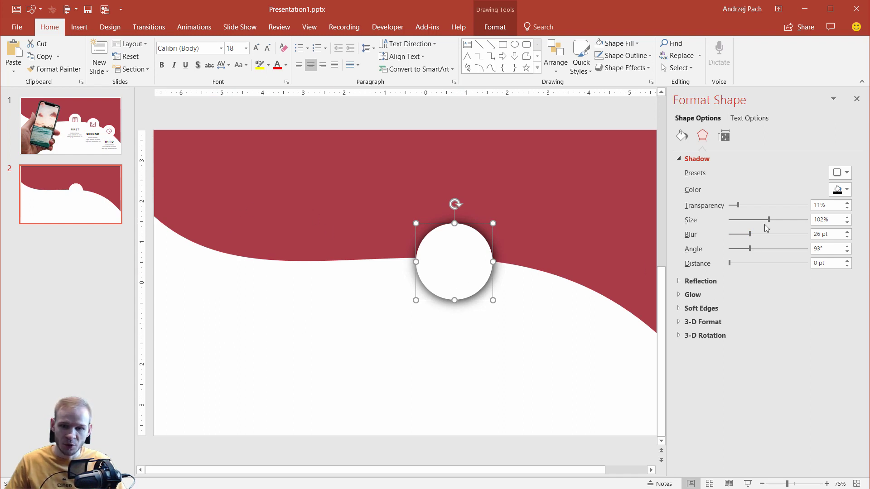
pyautogui.moveTo(770, 218); pyautogui.dragTo(769, 218)
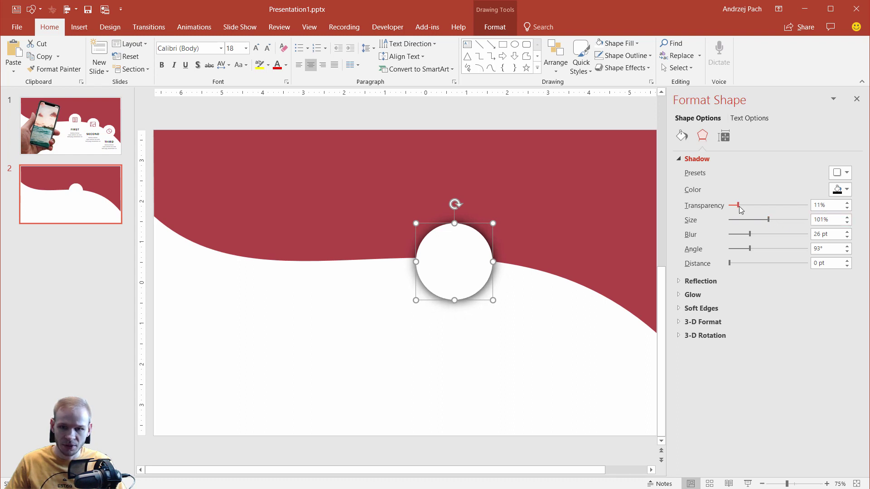
pyautogui.moveTo(739, 207); pyautogui.dragTo(798, 207)
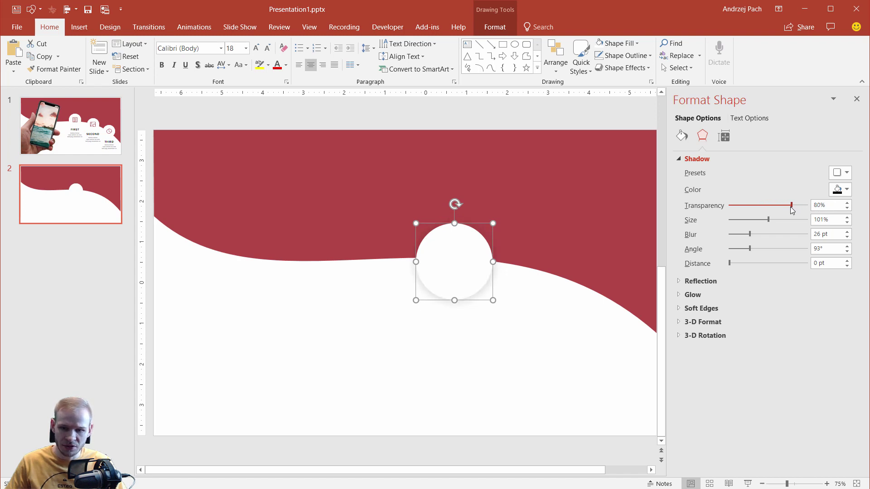
pyautogui.click(461, 313)
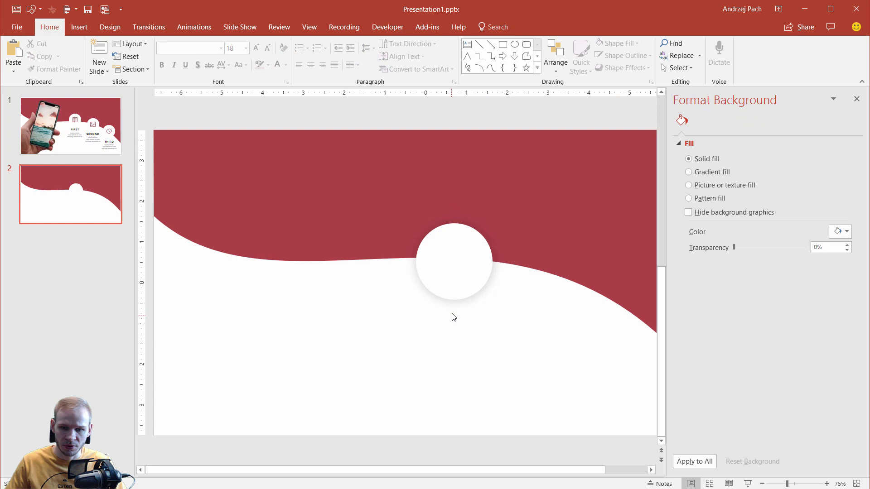
# Lower the circle's shadow transparency to 66% and preview it.
pyautogui.click(454, 290)
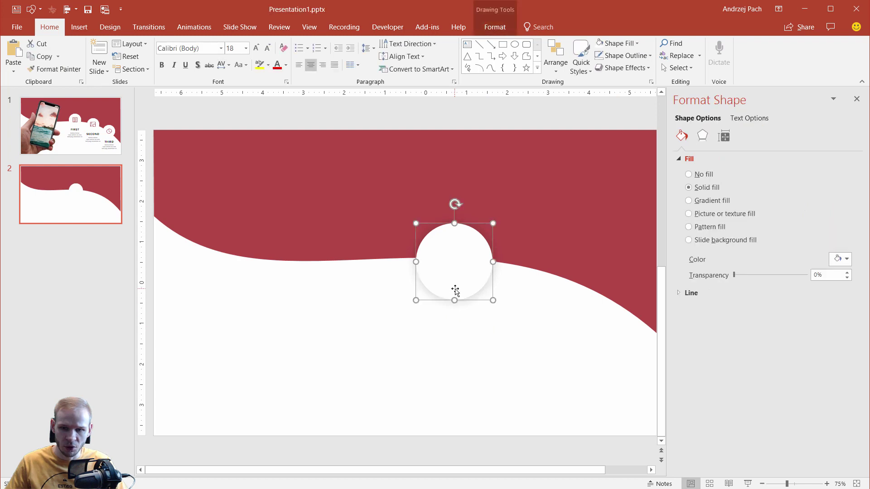
pyautogui.click(703, 136)
pyautogui.moveTo(795, 206); pyautogui.dragTo(784, 207)
pyautogui.click(474, 409)
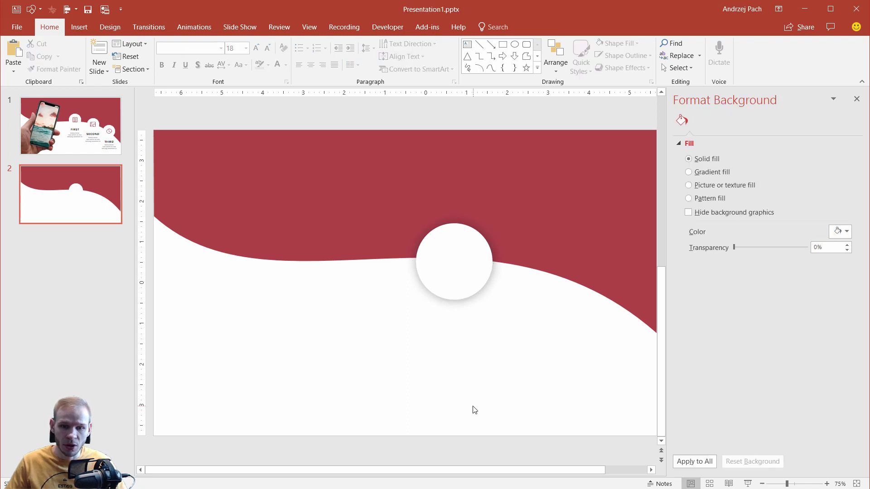
# Duplicate the circle and change the copy into a 4.23 x 2.89 in rectangle left of the circle.
pyautogui.hotkey('ctrl', 'v')
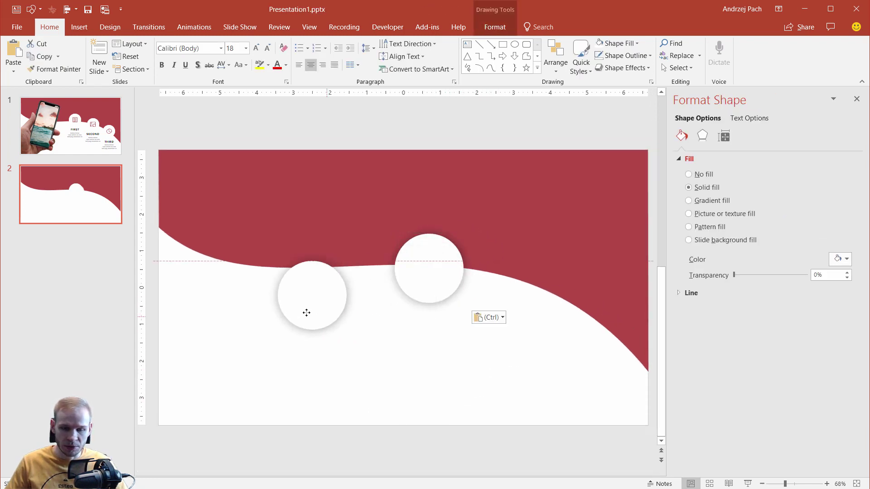
pyautogui.moveTo(306, 313); pyautogui.dragTo(287, 288)
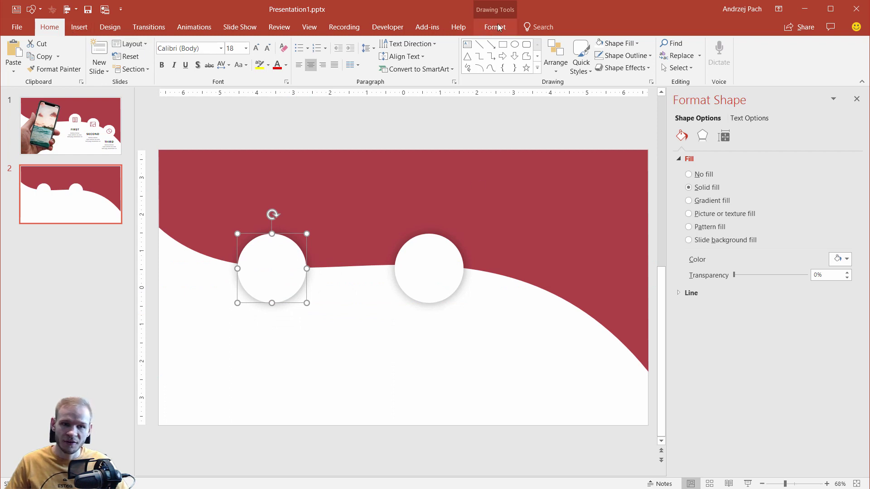
pyautogui.click(494, 27)
pyautogui.click(127, 44)
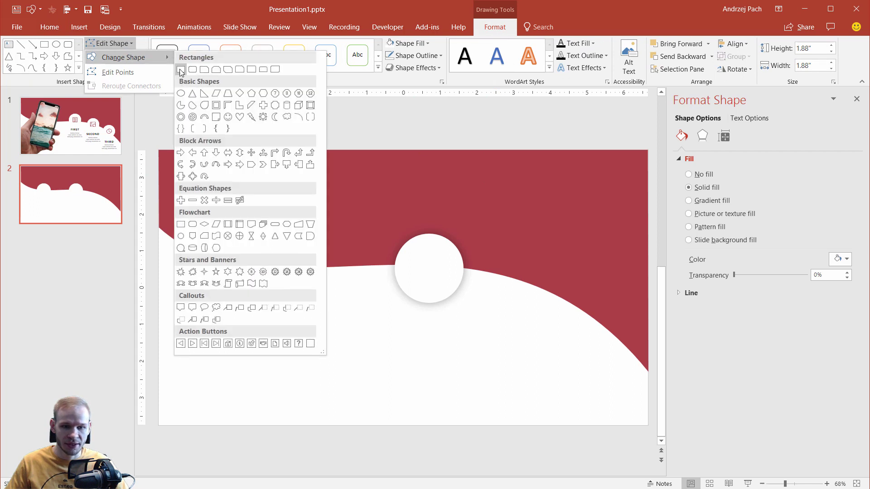
pyautogui.click(181, 69)
pyautogui.moveTo(291, 288); pyautogui.dragTo(333, 377)
pyautogui.moveTo(286, 337); pyautogui.dragTo(319, 353)
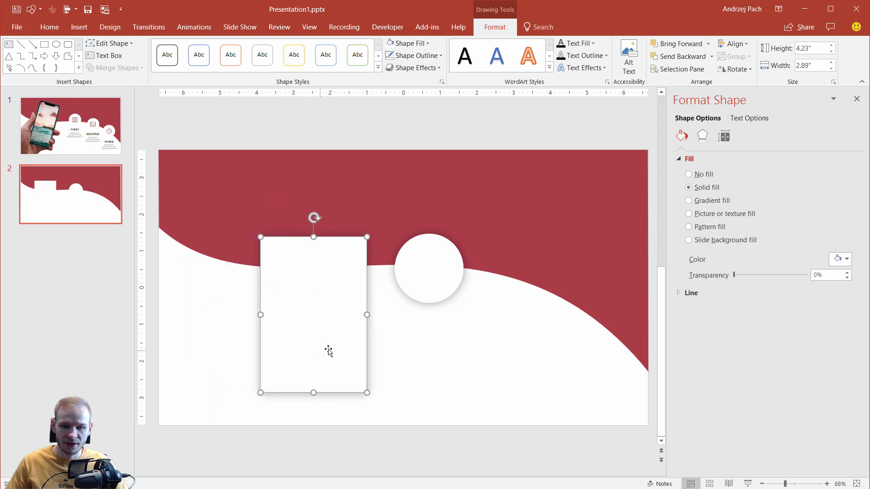
# Delete the circle and place a copy of the rectangle lower right of the first.
pyautogui.click(417, 290)
pyautogui.press('Delete')
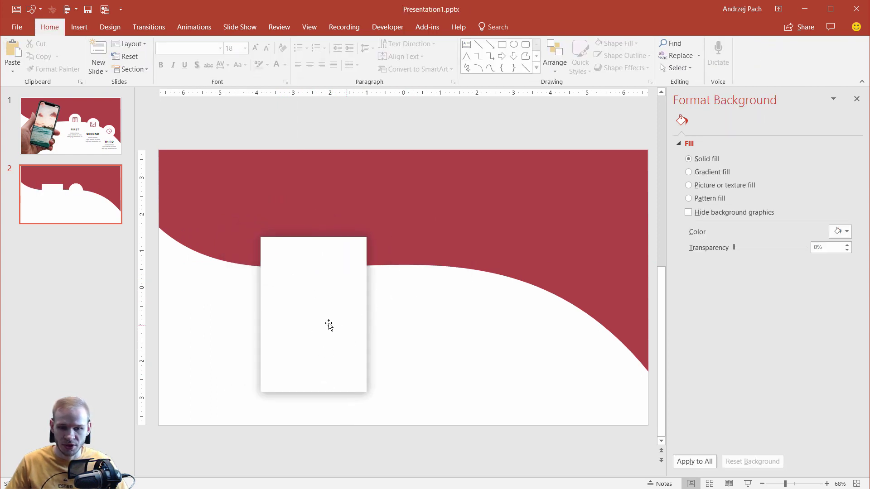
pyautogui.moveTo(329, 324); pyautogui.dragTo(526, 331)
pyautogui.scroll(-2, 460, 335)
pyautogui.hotkey('ctrl', 'c')
pyautogui.hotkey('ctrl', 'v')
pyautogui.moveTo(443, 313); pyautogui.dragTo(449, 311)
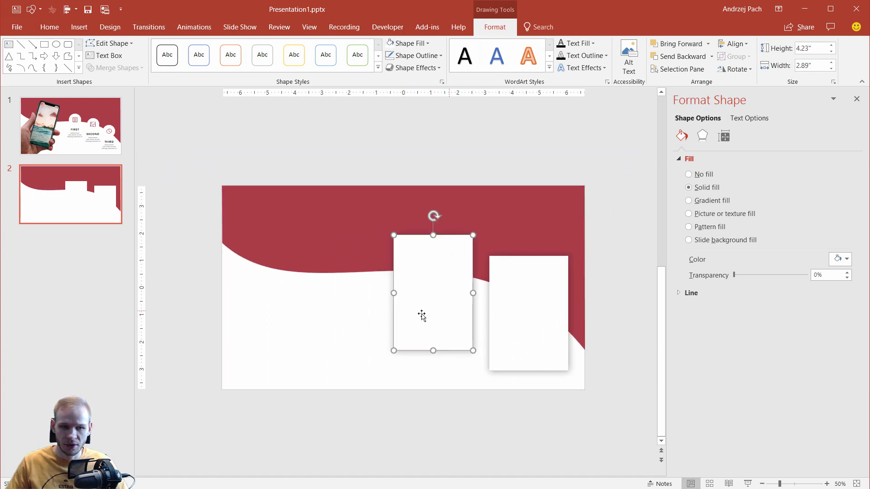
# Check the phone picture's shadow on slide 1, undoing an accidental move.
pyautogui.click(99, 135)
pyautogui.moveTo(293, 297); pyautogui.dragTo(374, 288)
pyautogui.hotkey('ctrl', 'z')
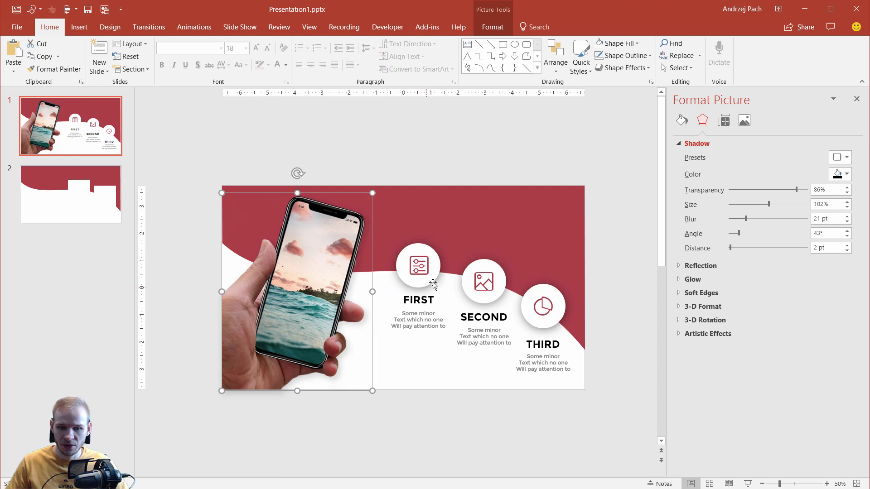
# On slide 2, nudge the left rectangle left and open its Shadow Options settings.
pyautogui.click(104, 216)
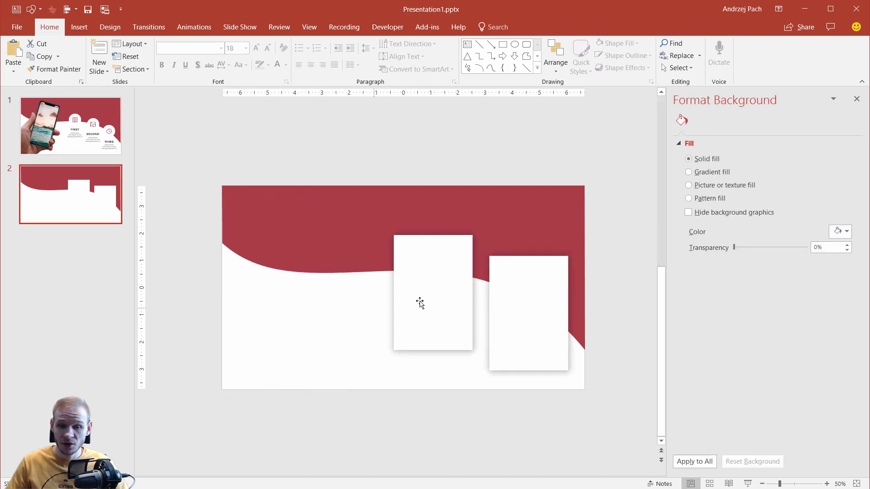
pyautogui.moveTo(427, 266)
pyautogui.mouseDown()
pyautogui.moveTo(392, 266)
pyautogui.moveTo(430, 271)
pyautogui.mouseUp()
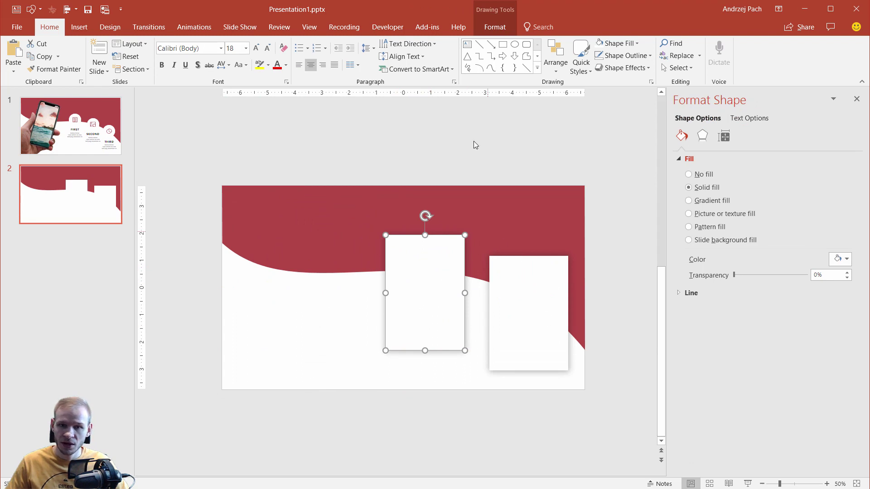
pyautogui.click(511, 27)
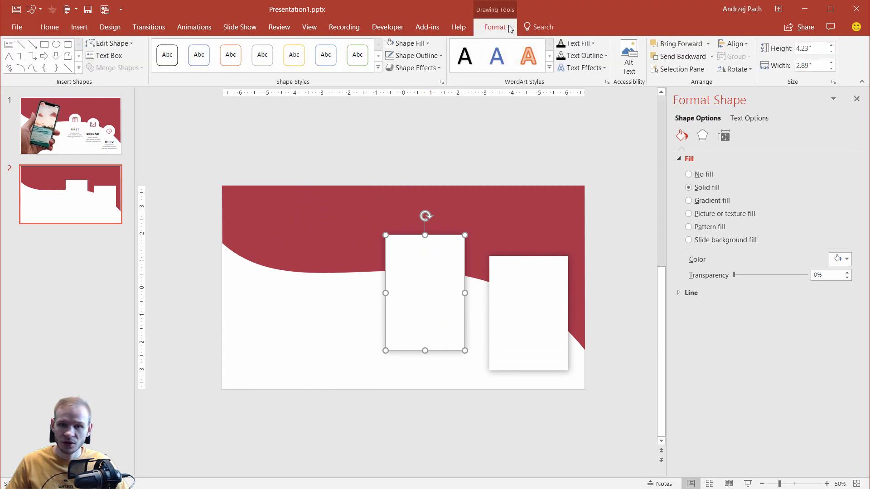
pyautogui.click(435, 68)
pyautogui.moveTo(452, 115)
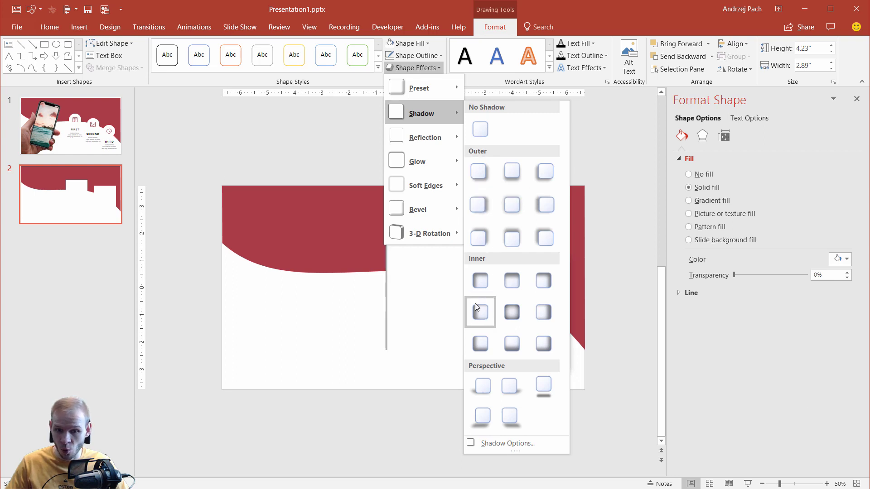
pyautogui.click(494, 447)
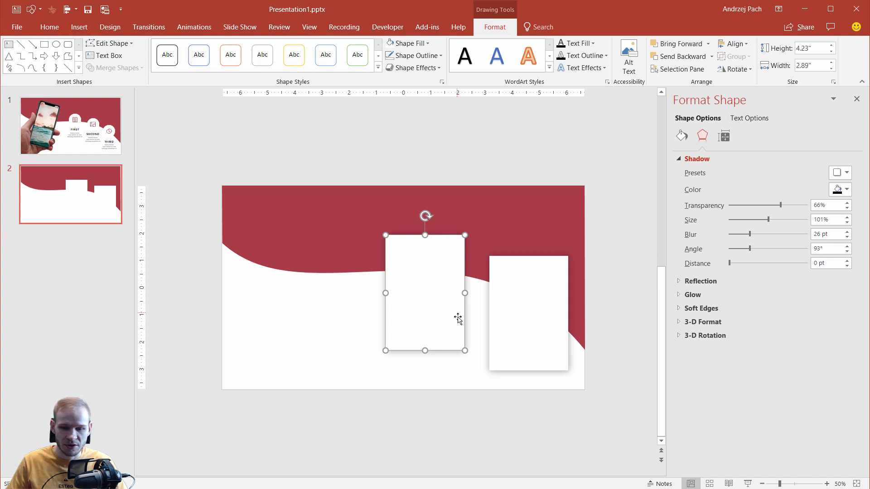
pyautogui.click(430, 386)
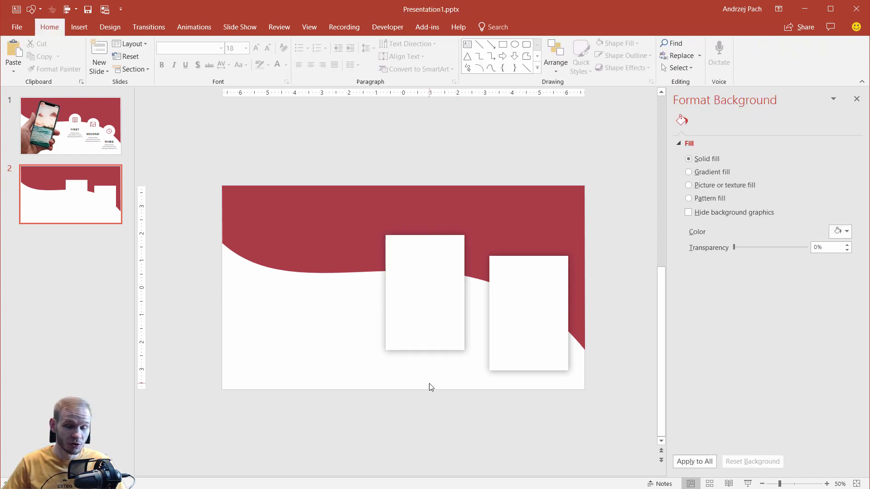